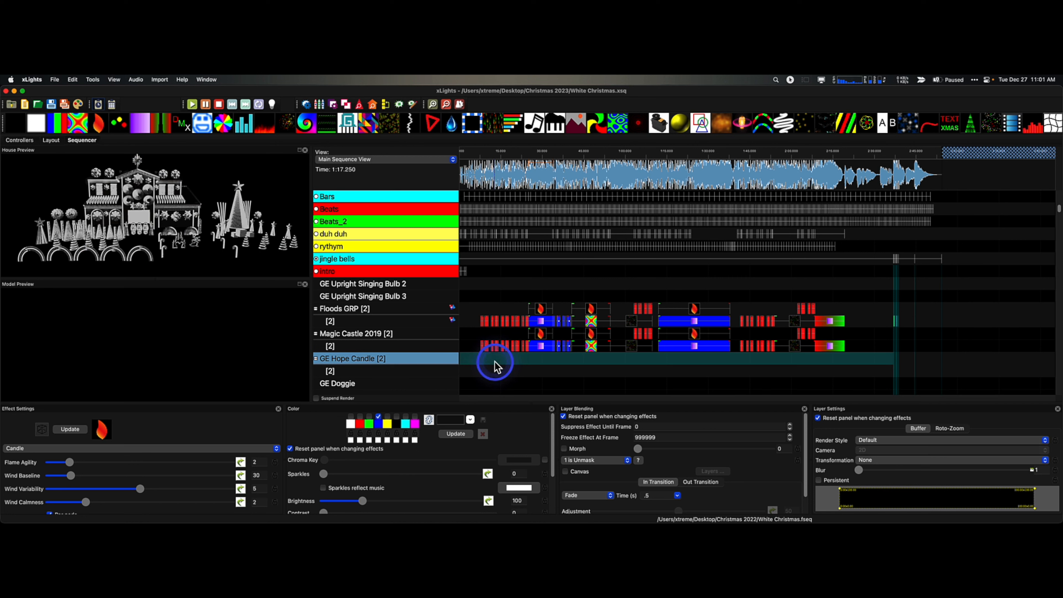
- Add a second effect layer to GE Doggie and paste the copied two-layer effects across both of its layers
scroll(467, 344, "down", 3)
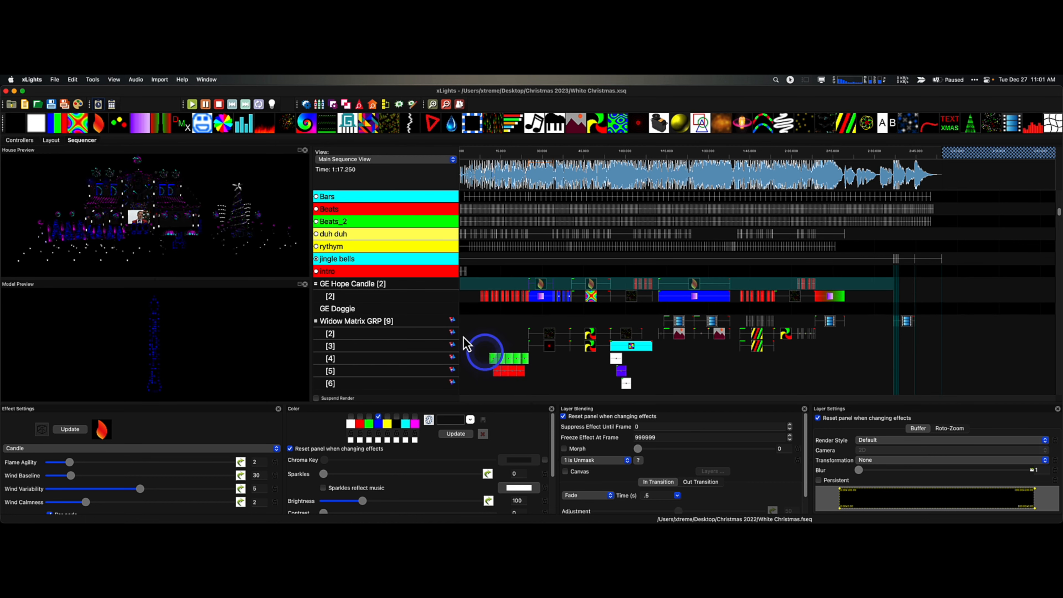
right_click(439, 308)
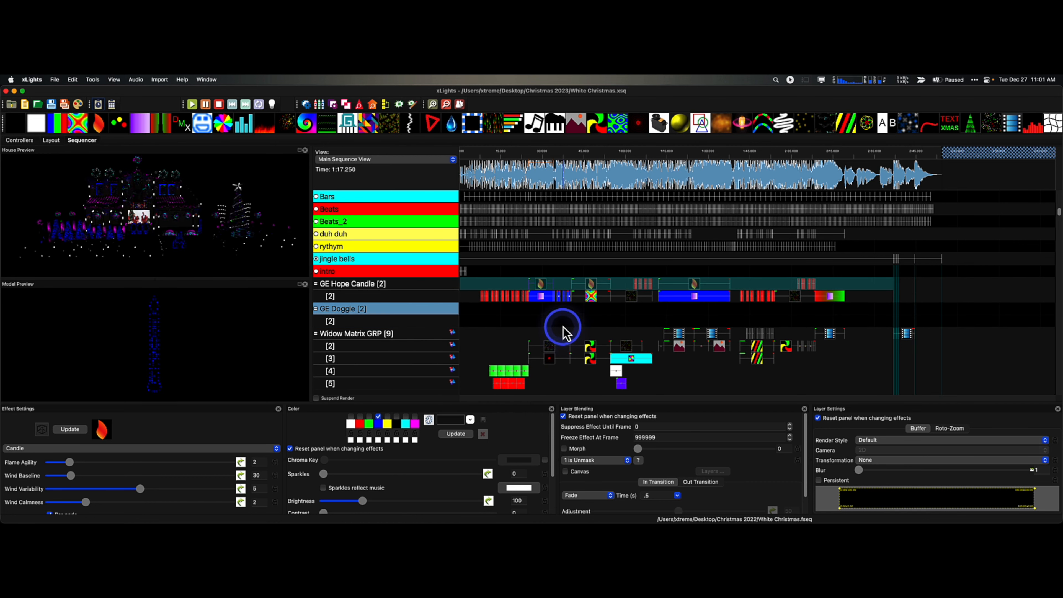
left_click(566, 311)
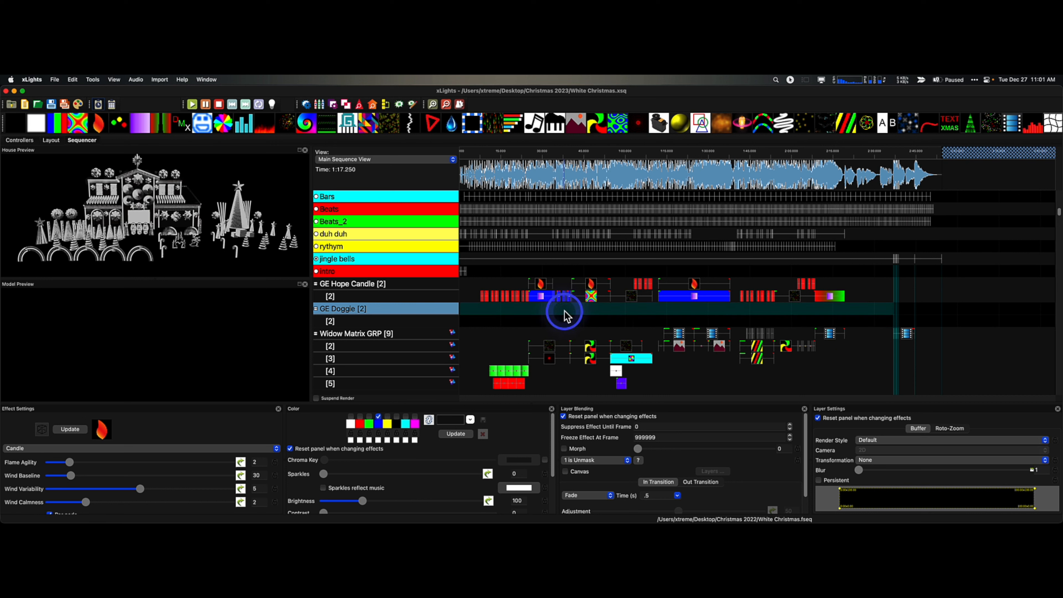
key("ctrl+v")
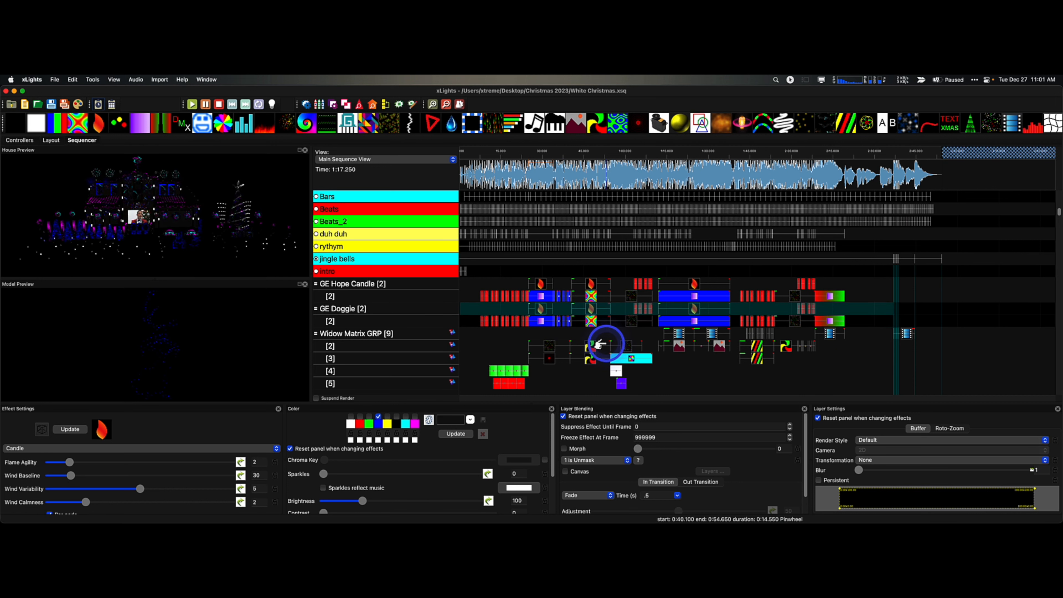
- Play the sequence and examine the props in the enlarged House Preview, stopping playback at the end
left_click(496, 158)
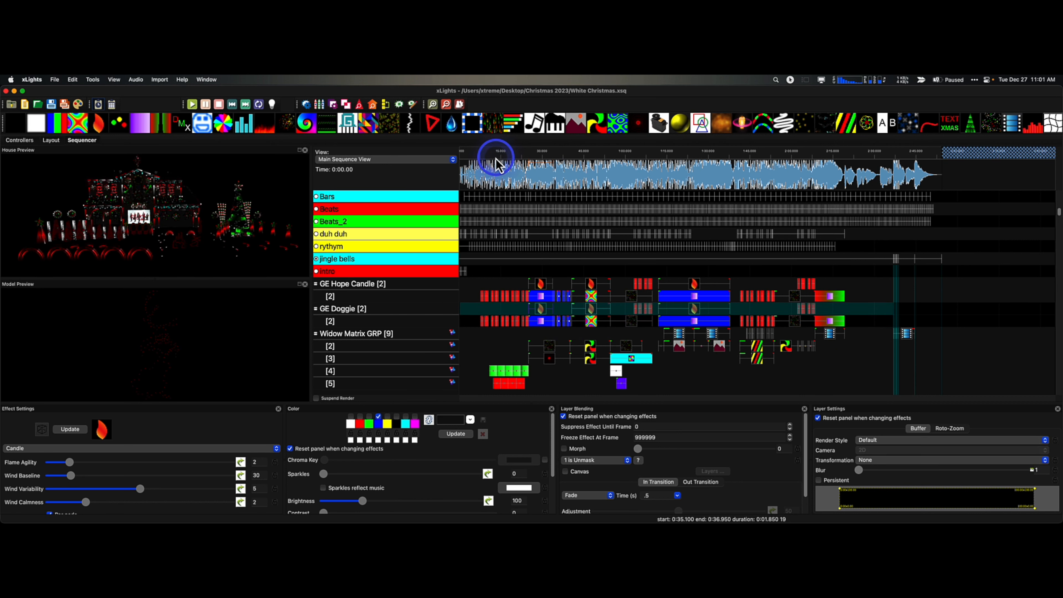
left_click(496, 157)
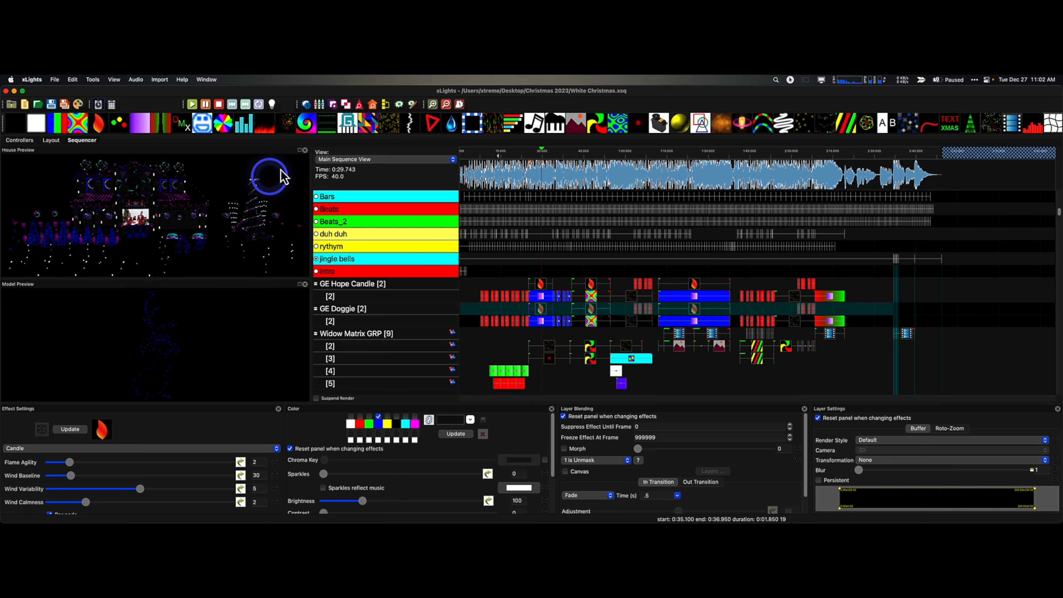
left_click(300, 151)
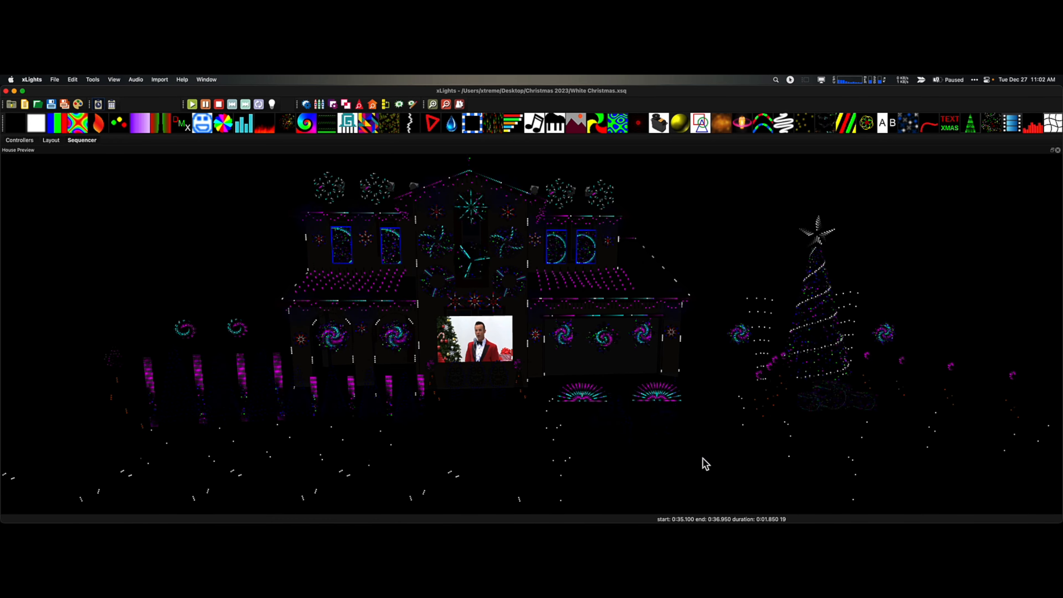
left_click(644, 434)
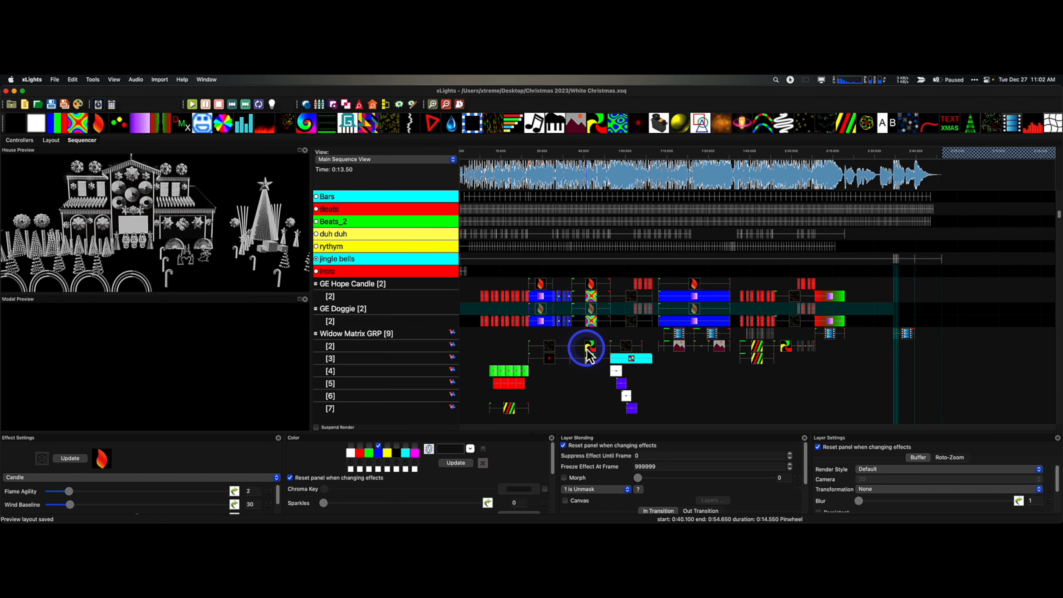
- Preview the first two Candle effects on GE Hope Candle and the Butterfly effect on Magic Castle 2019
scroll(588, 352, "up", 3)
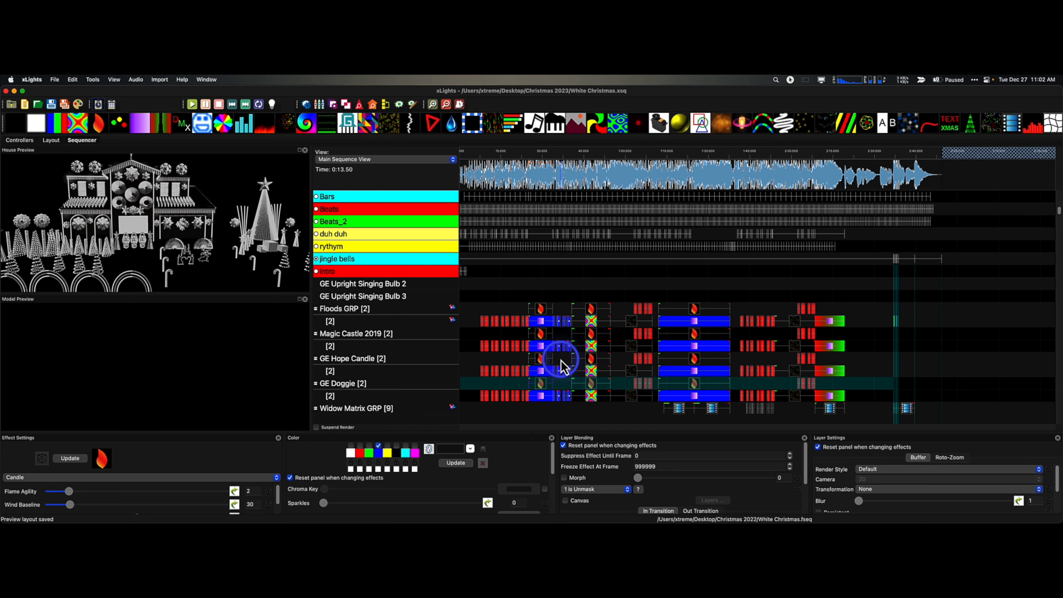
left_click(541, 360)
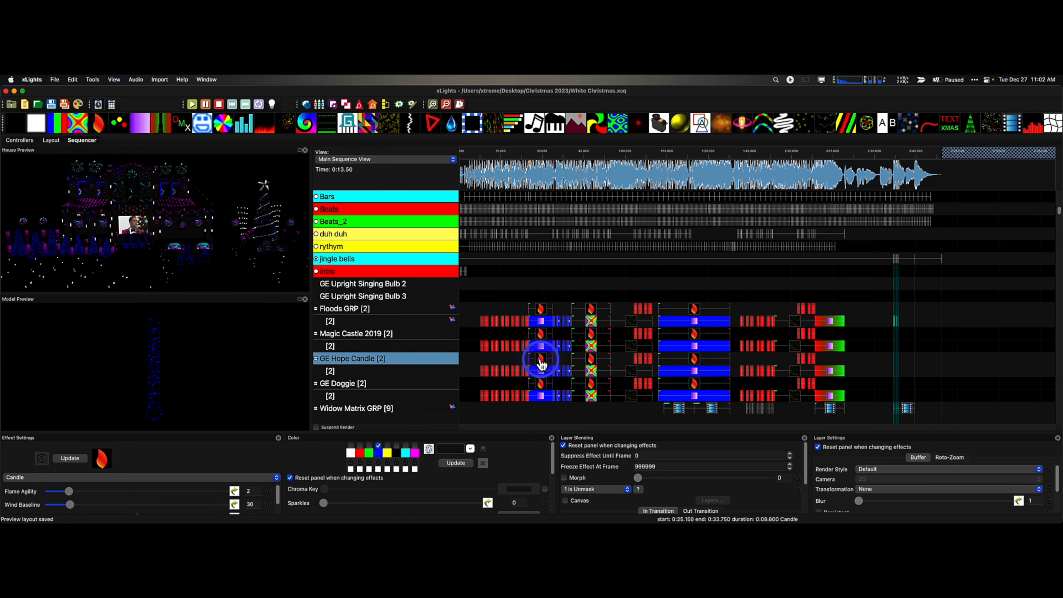
left_click(543, 360)
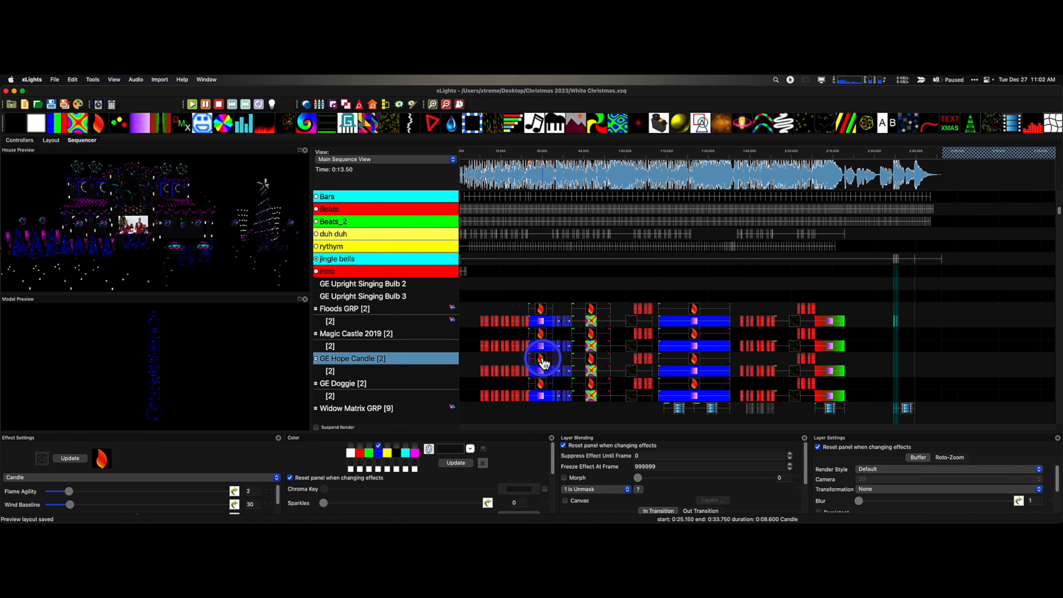
left_click(592, 346)
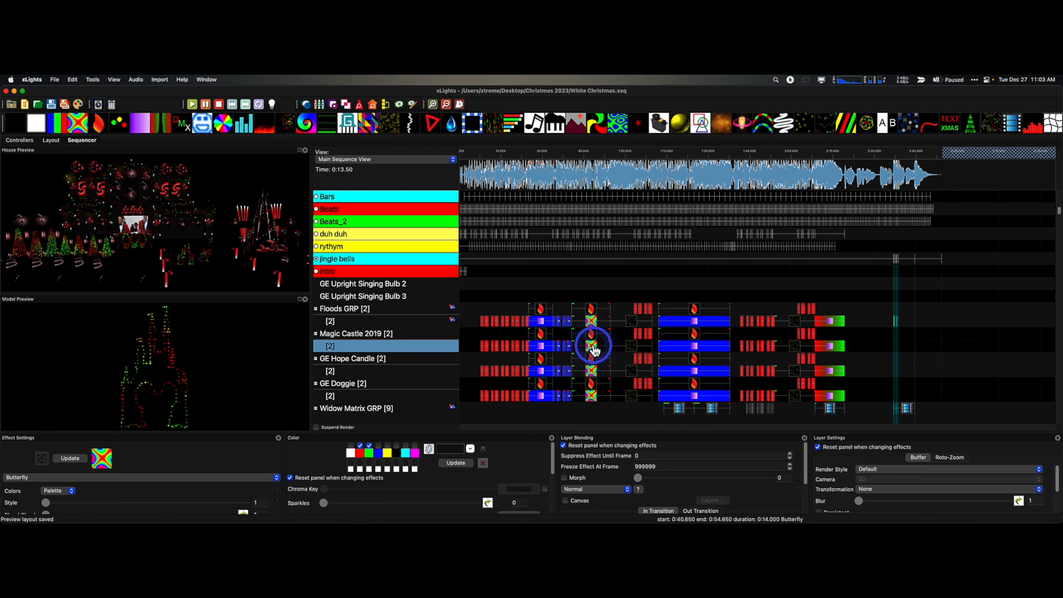
left_click(590, 359)
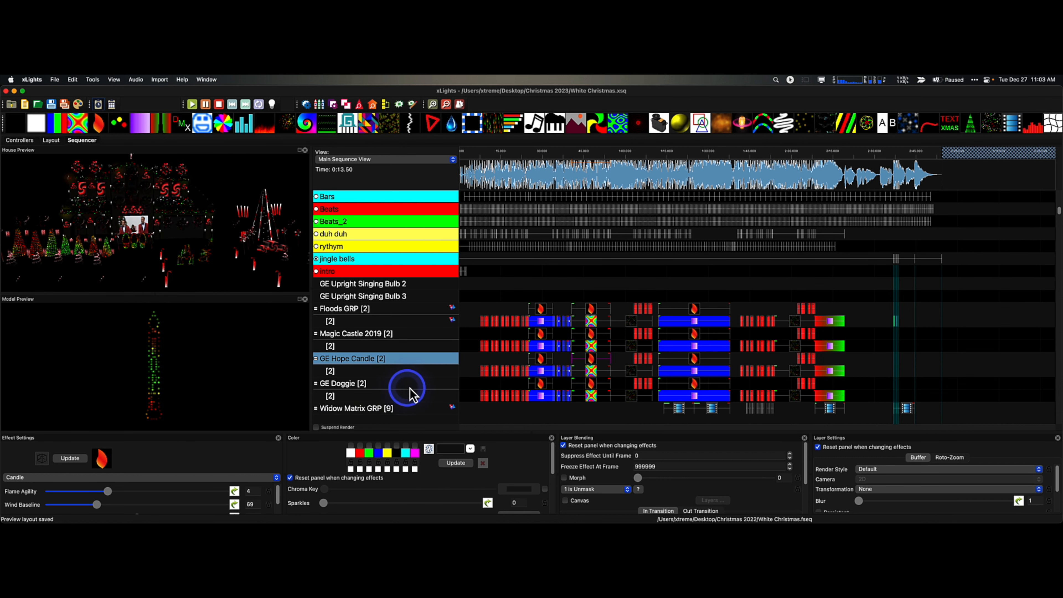
- Expand GE Hope Candle's submodels and copy all effects from the second layer of Eaves GRP
left_click(423, 384)
scroll(423, 385, "down", 2)
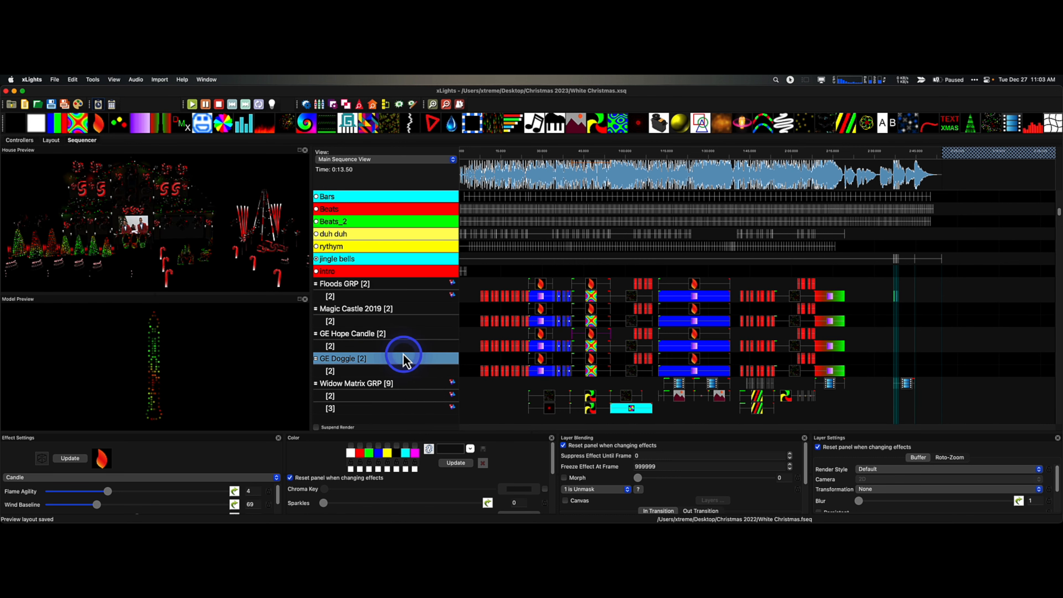
double_click(397, 335)
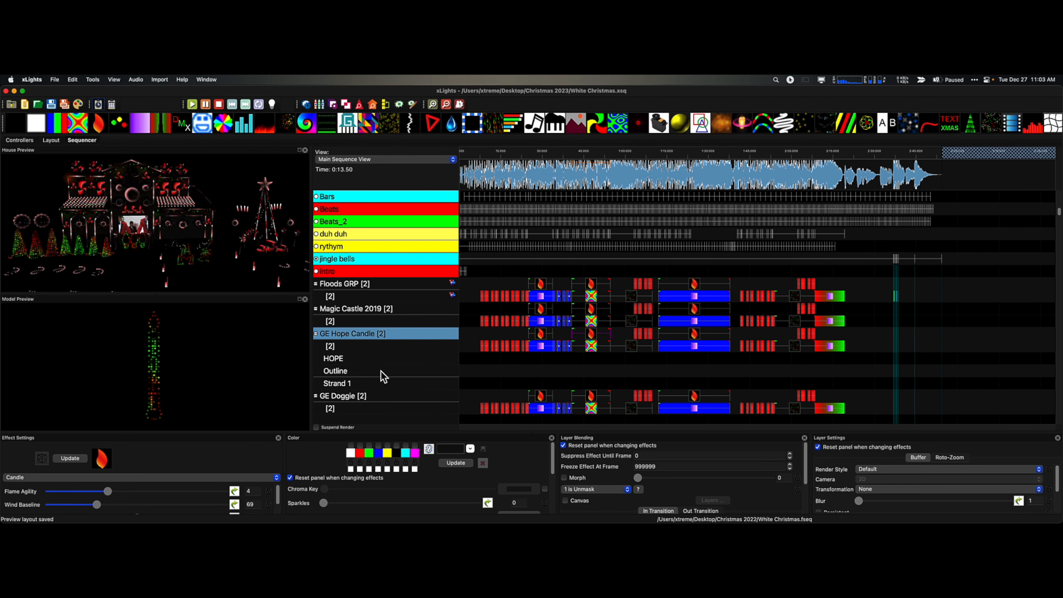
left_click(495, 373)
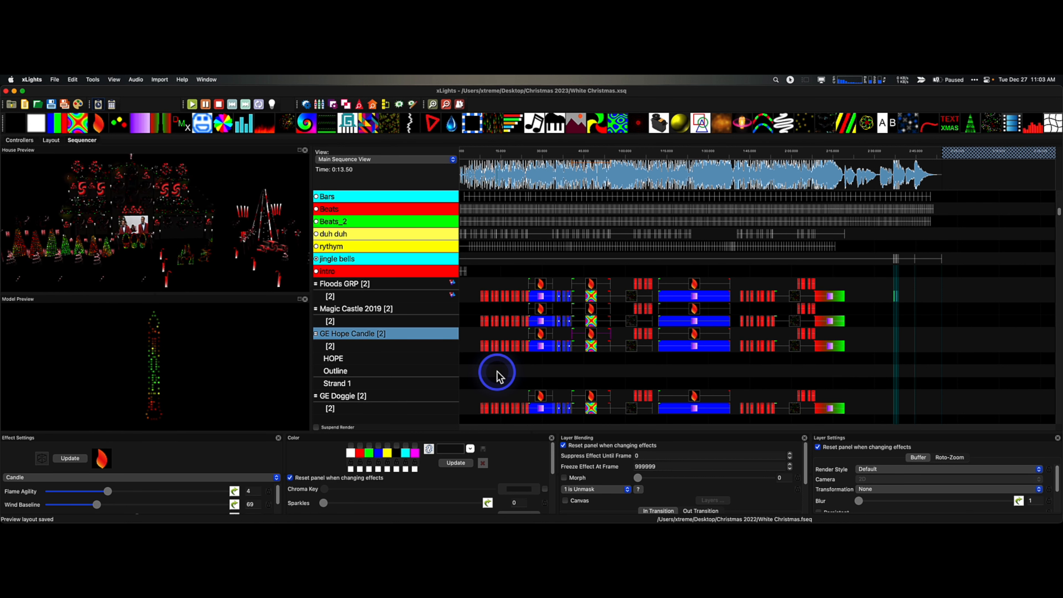
scroll(527, 373, "down", 10)
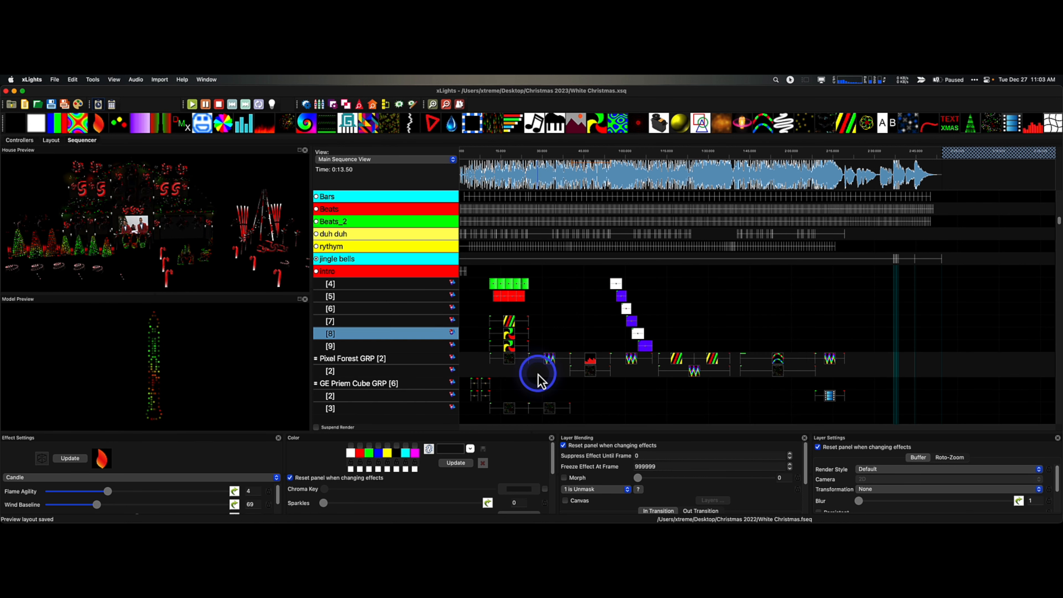
scroll(539, 376, "down", 5)
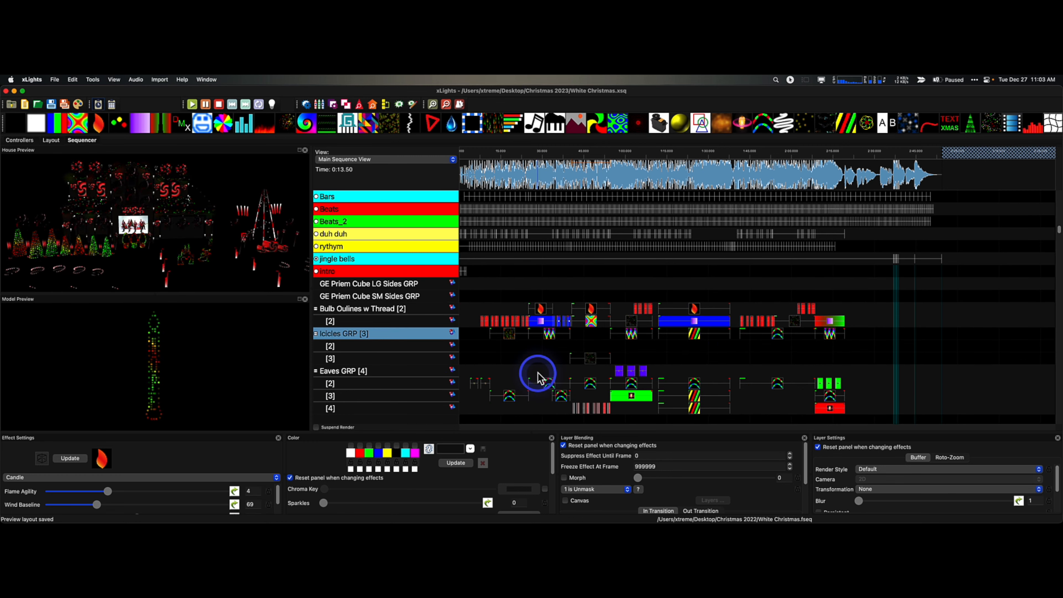
scroll(540, 375, "down", 3)
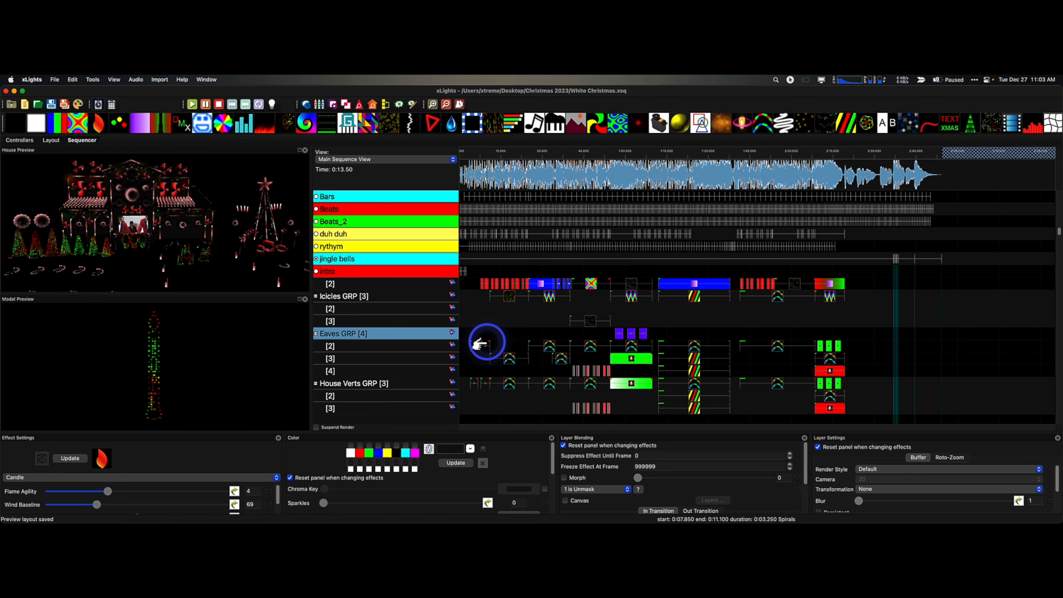
left_click(515, 366)
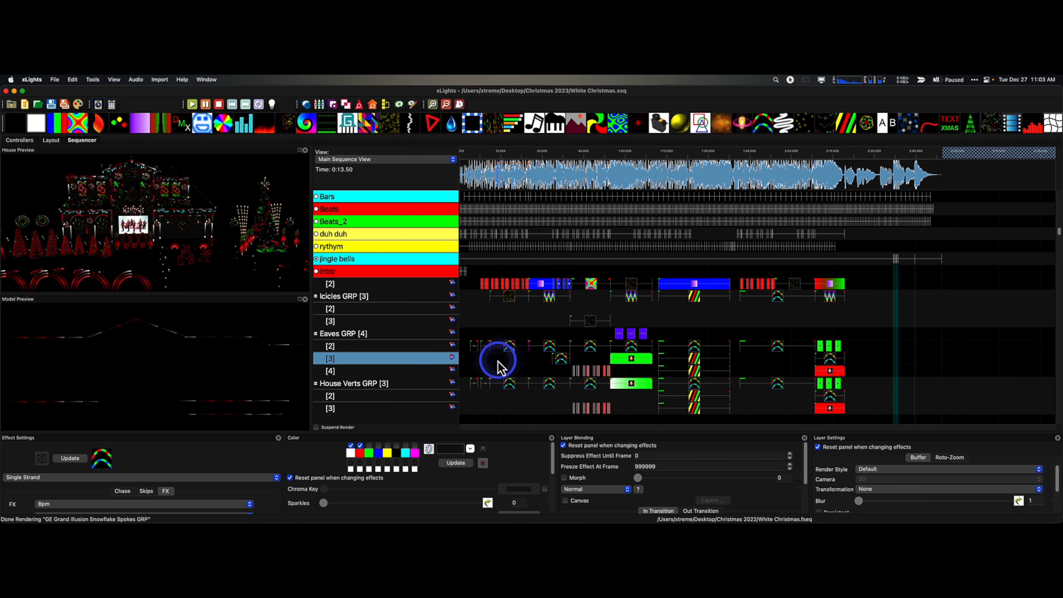
left_click(463, 350)
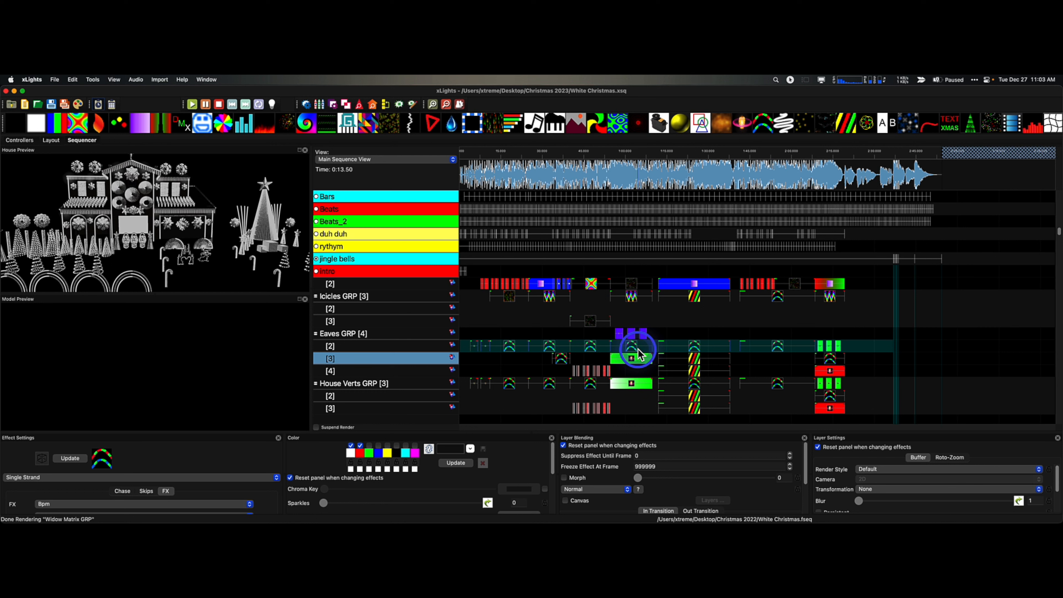
- Paste the copied Eaves GRP effects into the Outline submodel of GE Hope Candle
scroll(510, 374, "up", 5)
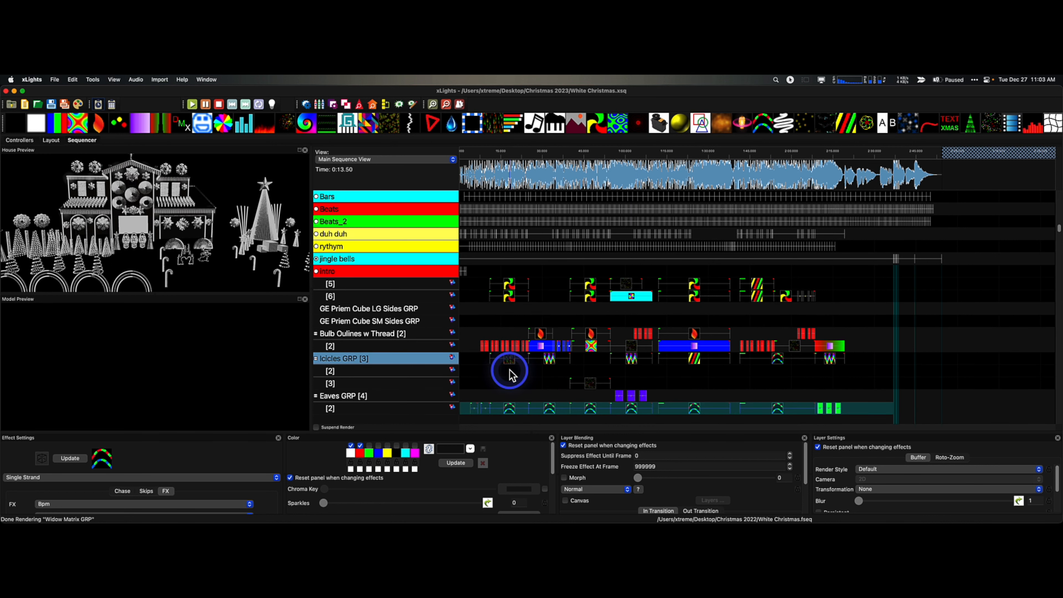
scroll(511, 374, "up", 9)
scroll(510, 374, "up", 8)
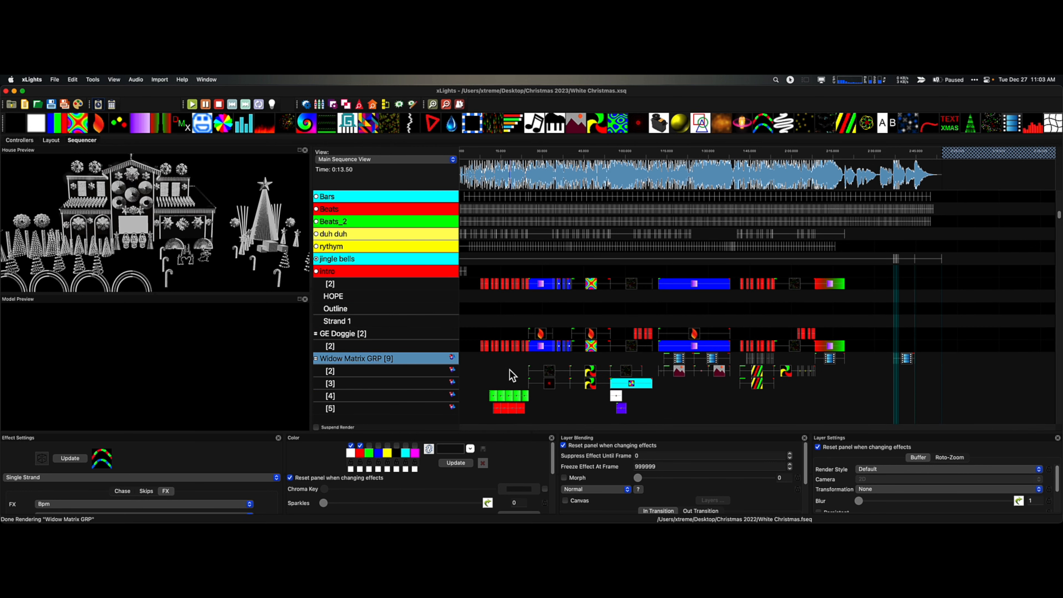
left_click(509, 309)
key("ctrl+v")
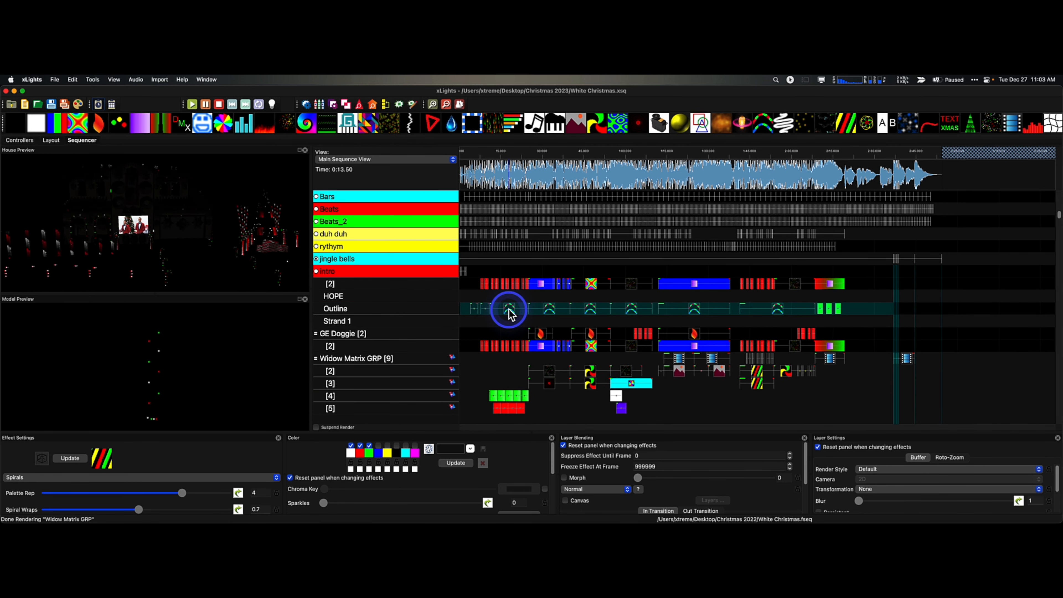
- Set the render style of the Single Strand chase effect starting at 0:25.150 on the candle's Outline to Single Line
left_click(509, 313)
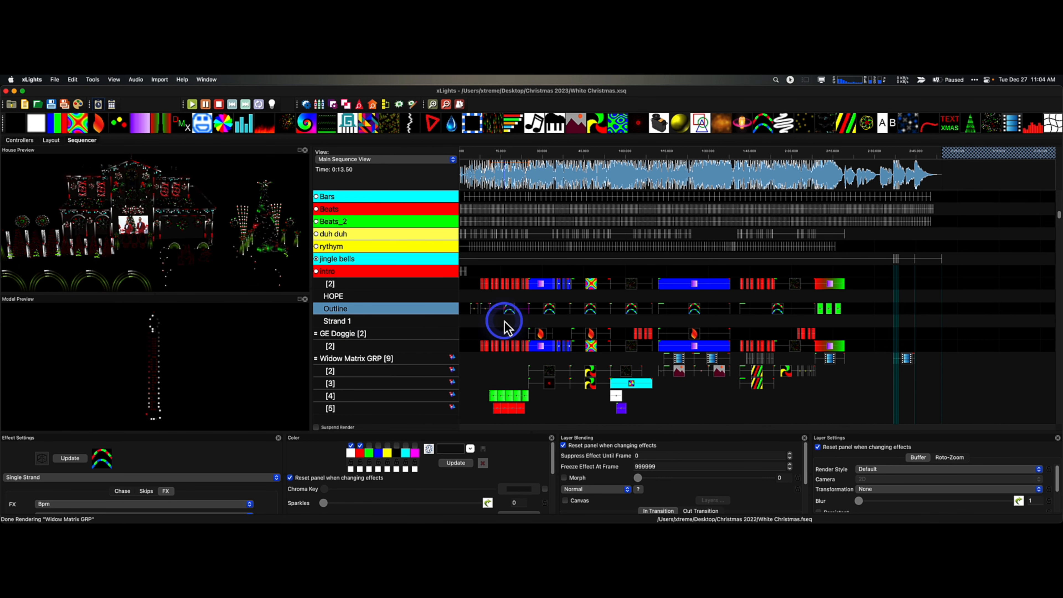
left_click(548, 312)
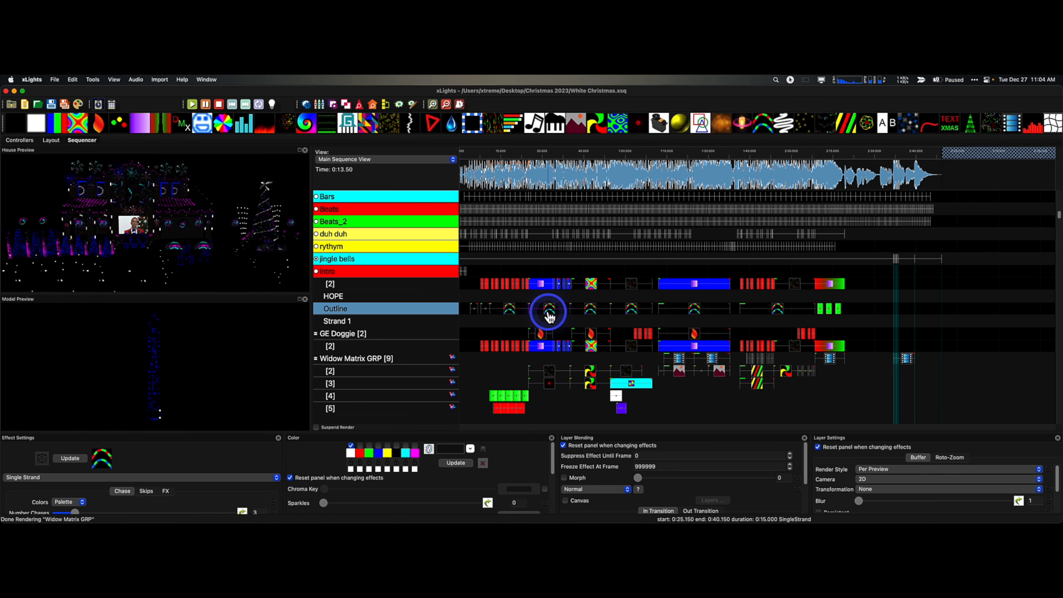
left_click(885, 469)
left_click(887, 478)
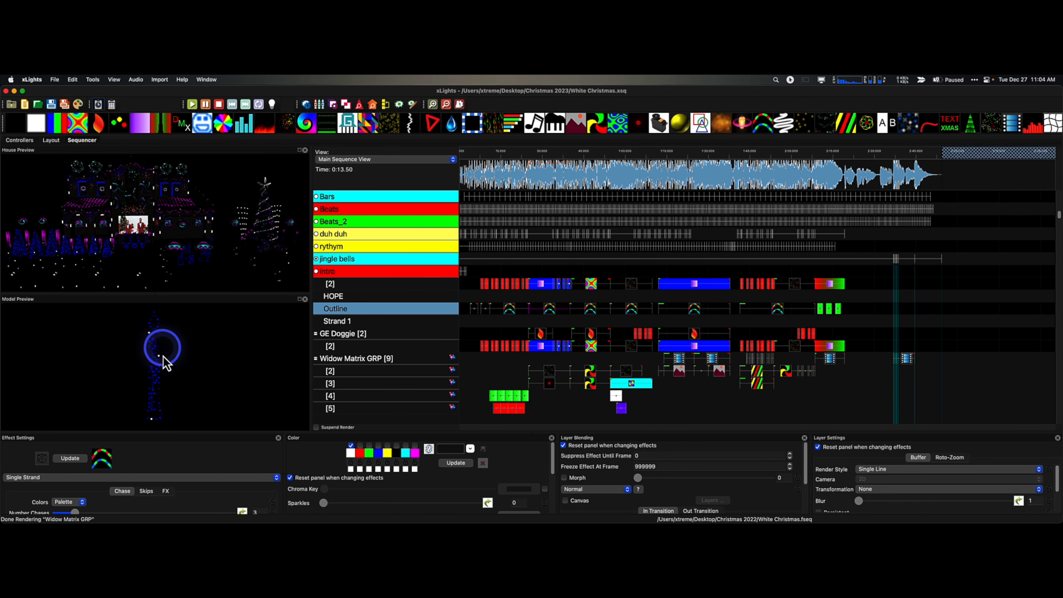
- Preview the opening Spirals effect on the candle's Outline and play the sequence to check the outline effects
left_click(469, 309)
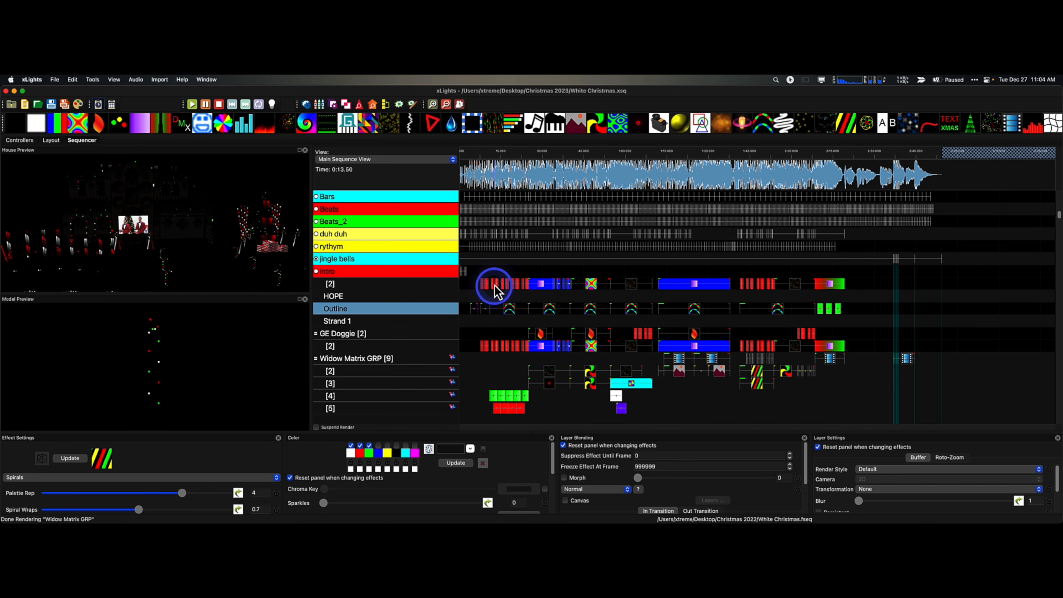
left_click(494, 167)
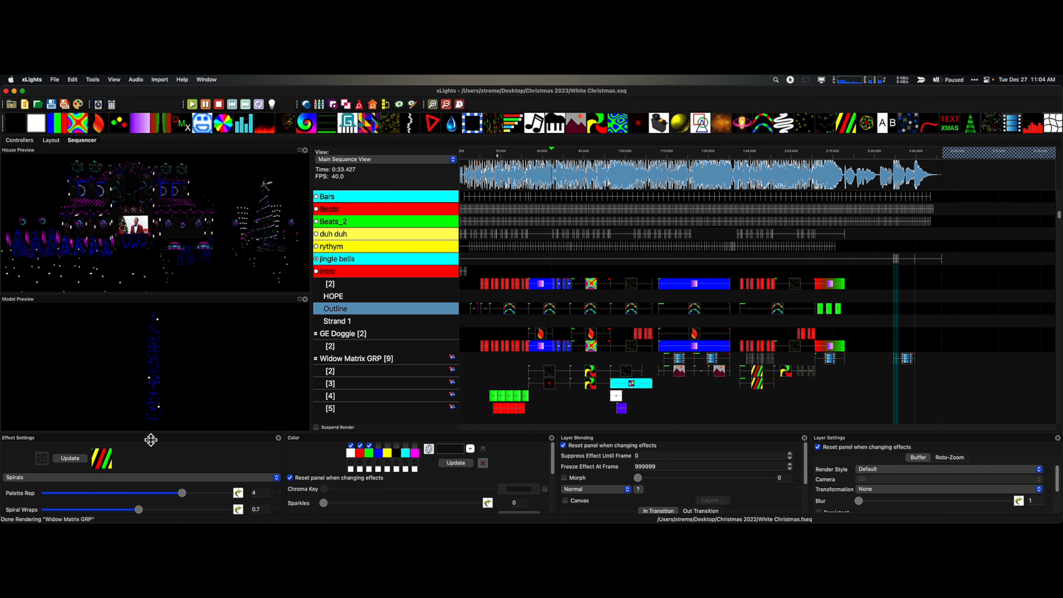
key("space")
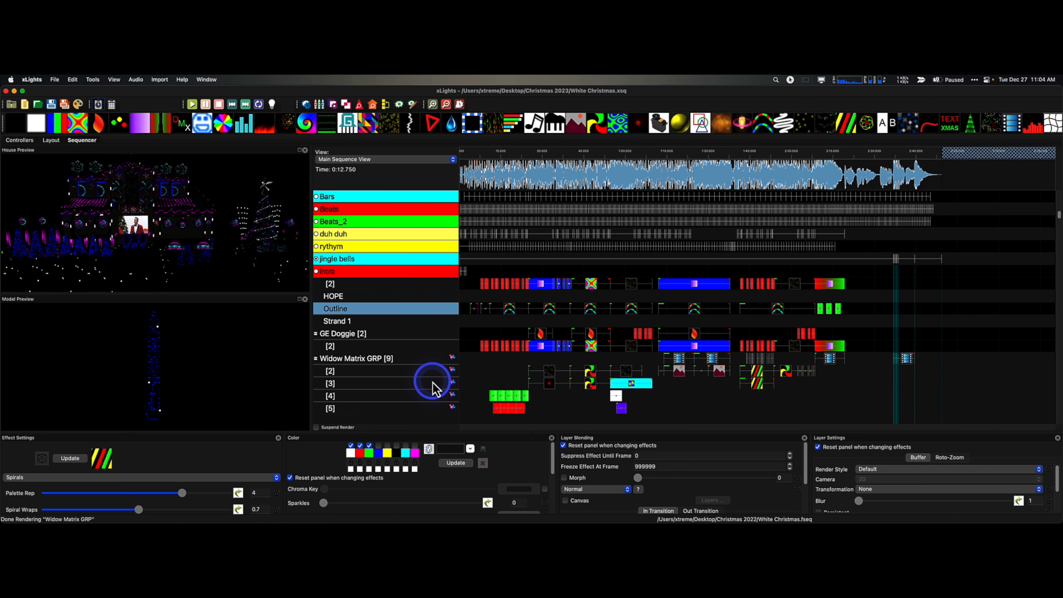
- Expand GE Doggie's submodels, paste the copied Eaves GRP effects into its Outline and preview the Single Strand effect starting at 0:11.100
scroll(432, 387, "up", 3)
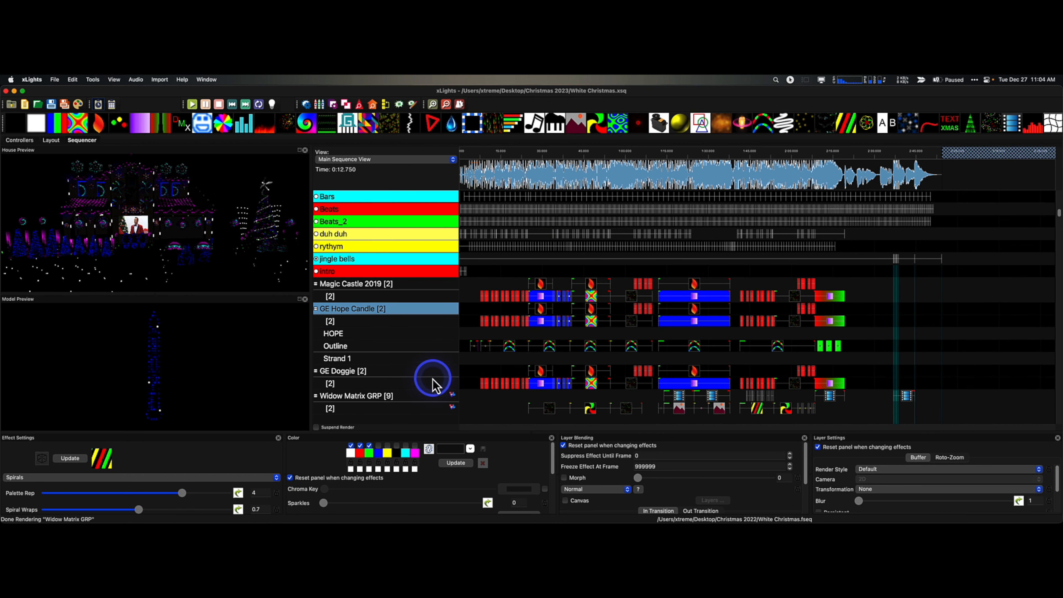
scroll(433, 380, "down", 2)
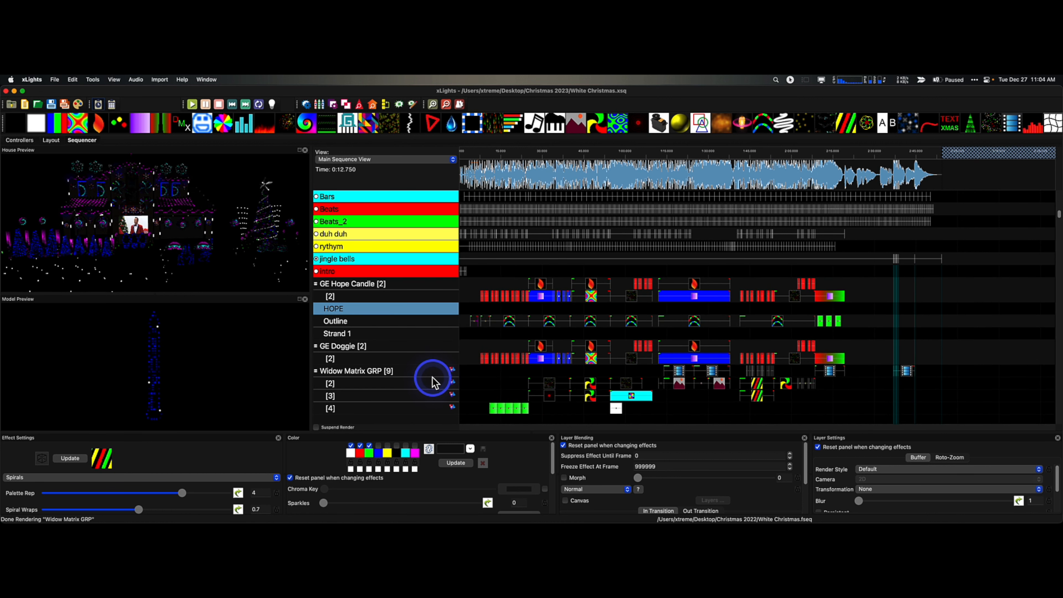
left_click(398, 347)
double_click(399, 348)
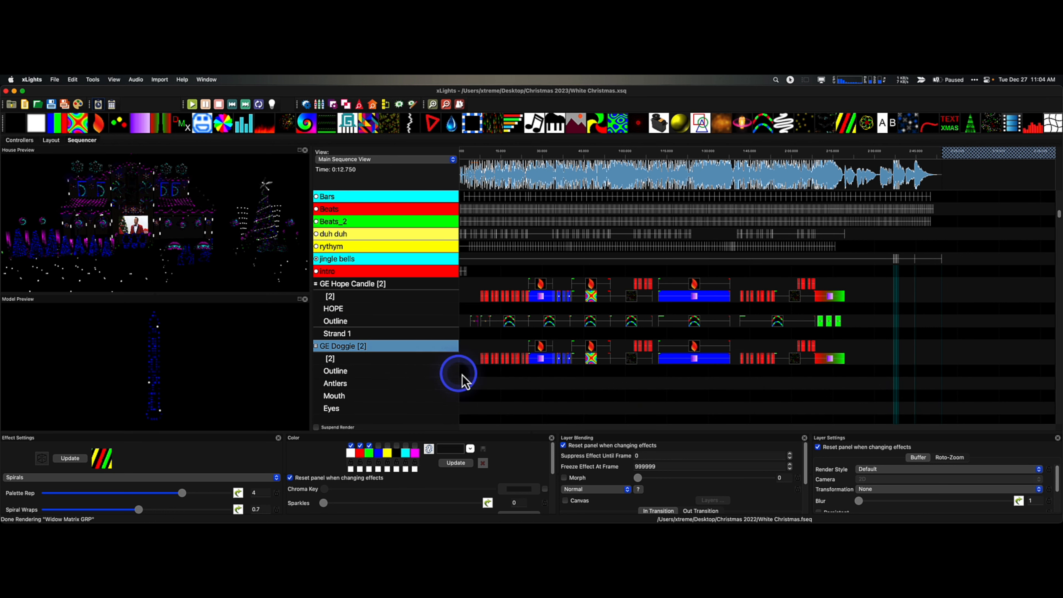
left_click(504, 378)
key("super+v")
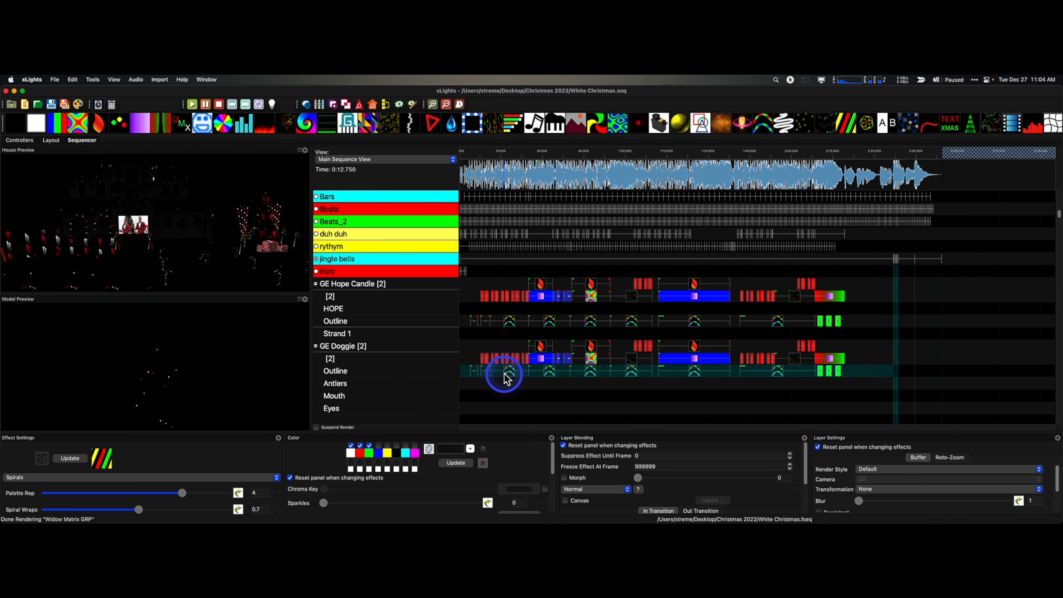
left_click(507, 371)
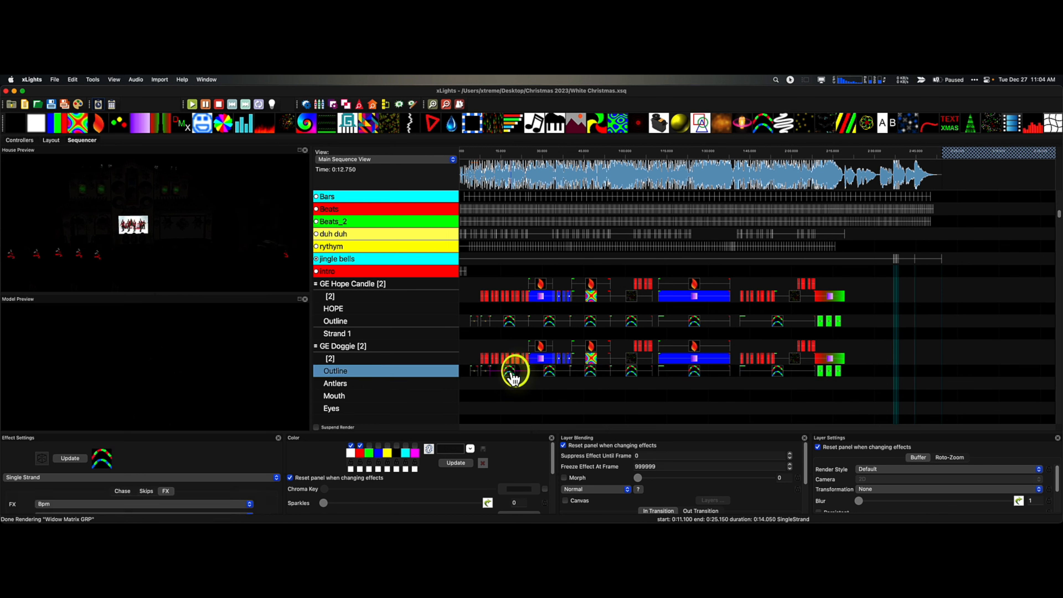
- Preview the Outline effects on GE Doggie, enlarge the House Preview to check the whole display during playback, and restore its docked size
left_click(555, 371)
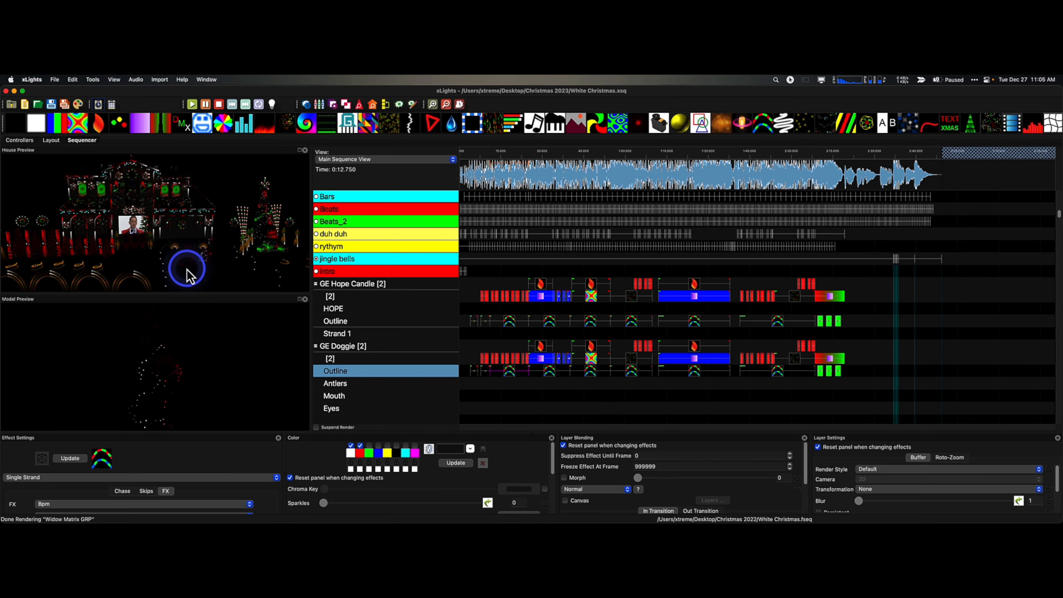
left_click(299, 150)
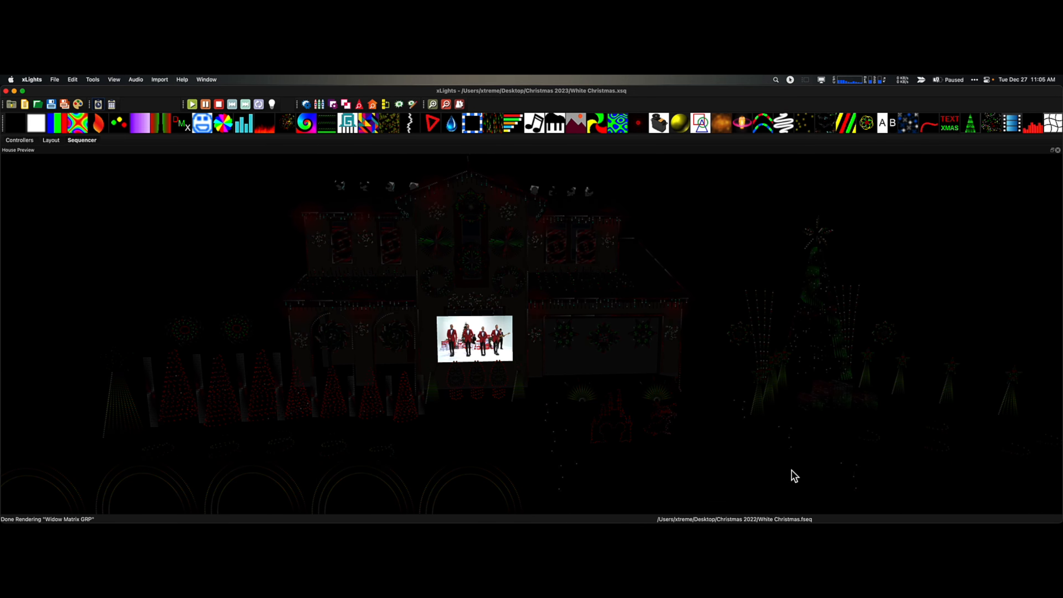
left_click(750, 448)
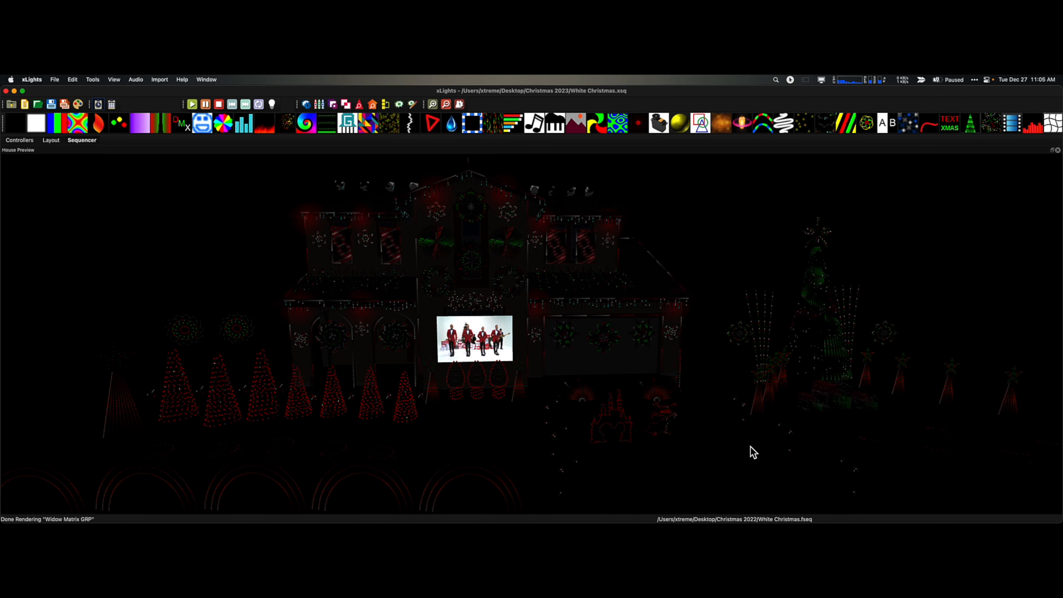
left_click(1052, 150)
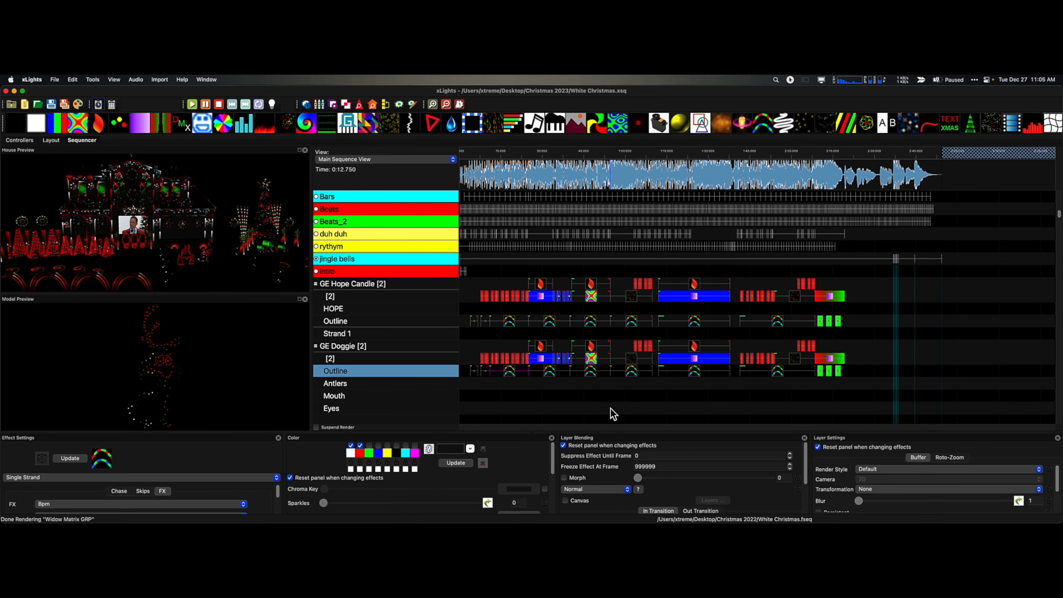
scroll(627, 400, "down", 4)
scroll(628, 399, "up", 3)
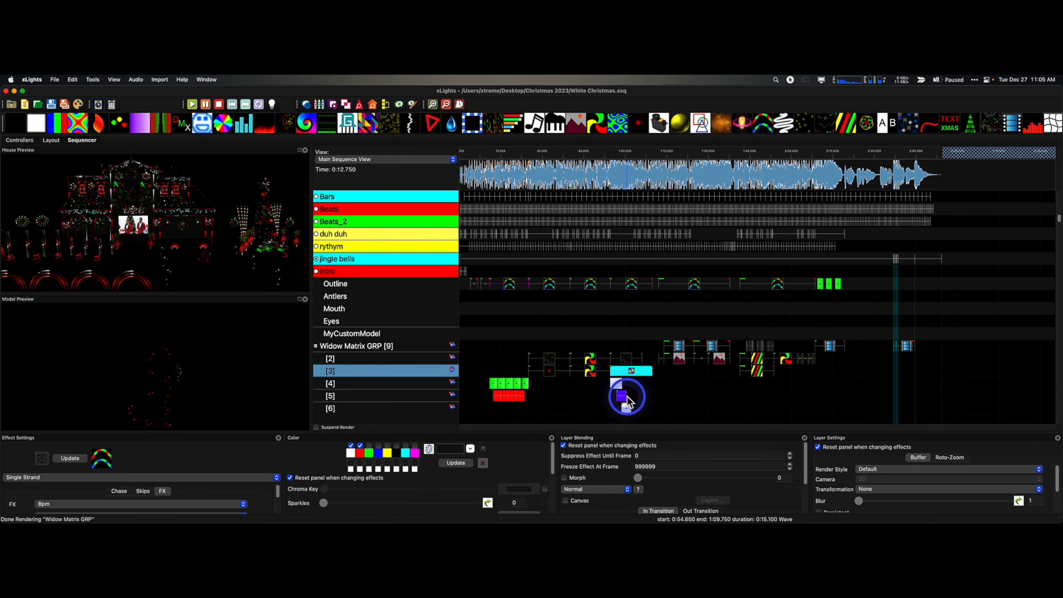
scroll(627, 400, "up", 2)
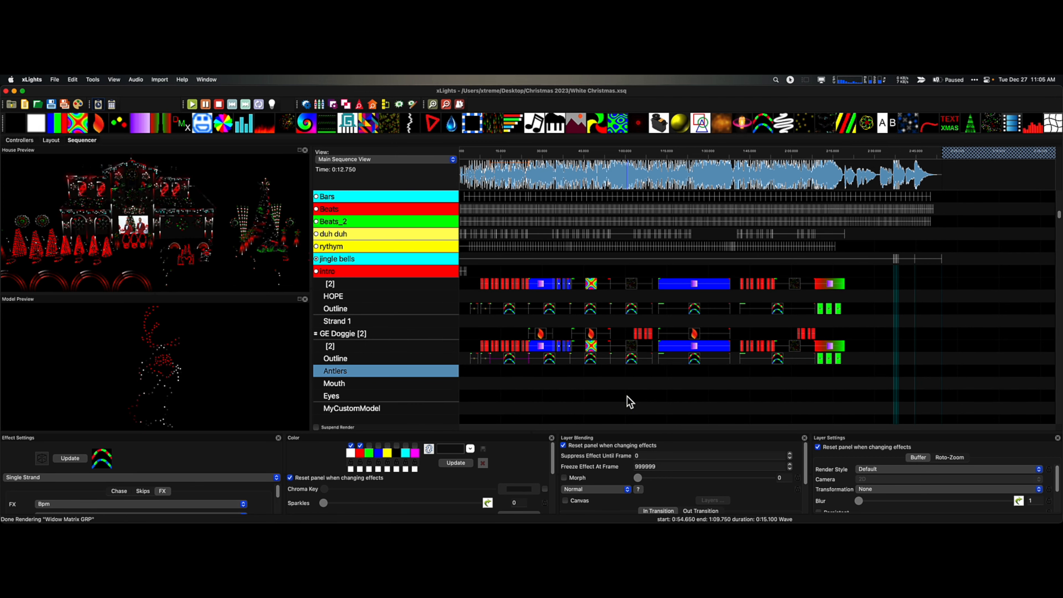
left_click(629, 401)
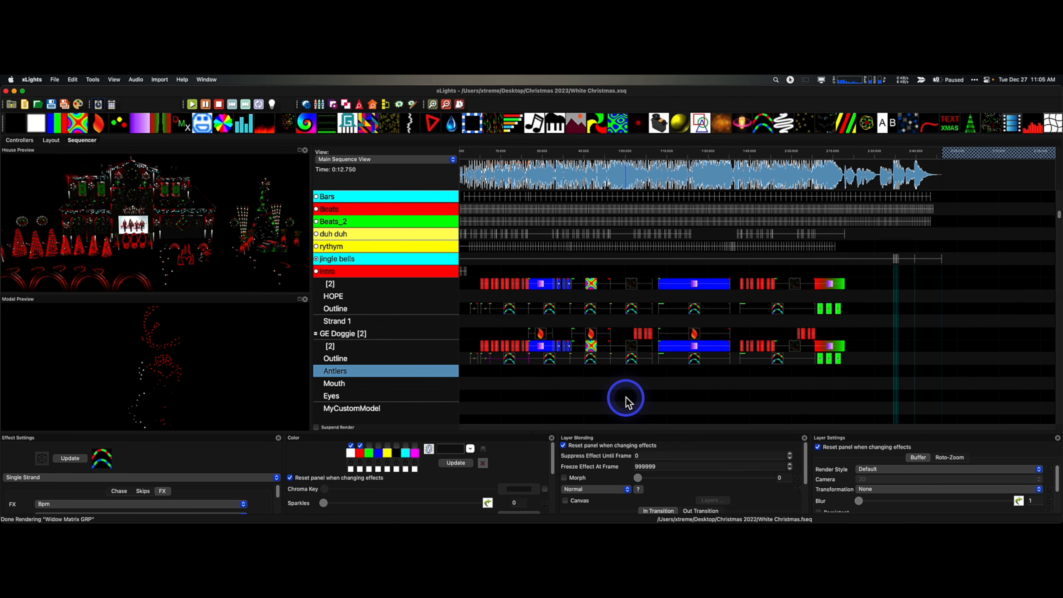